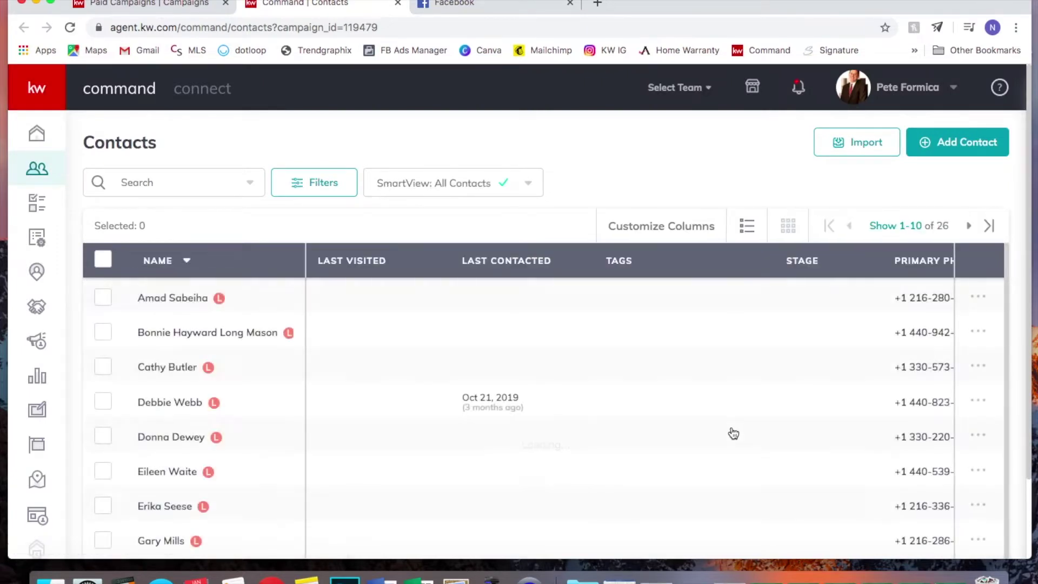
# Scroll through the campaign's 26 leads in KW Command Contacts, then close that page.
pyautogui.scroll(-4, 721, 389)
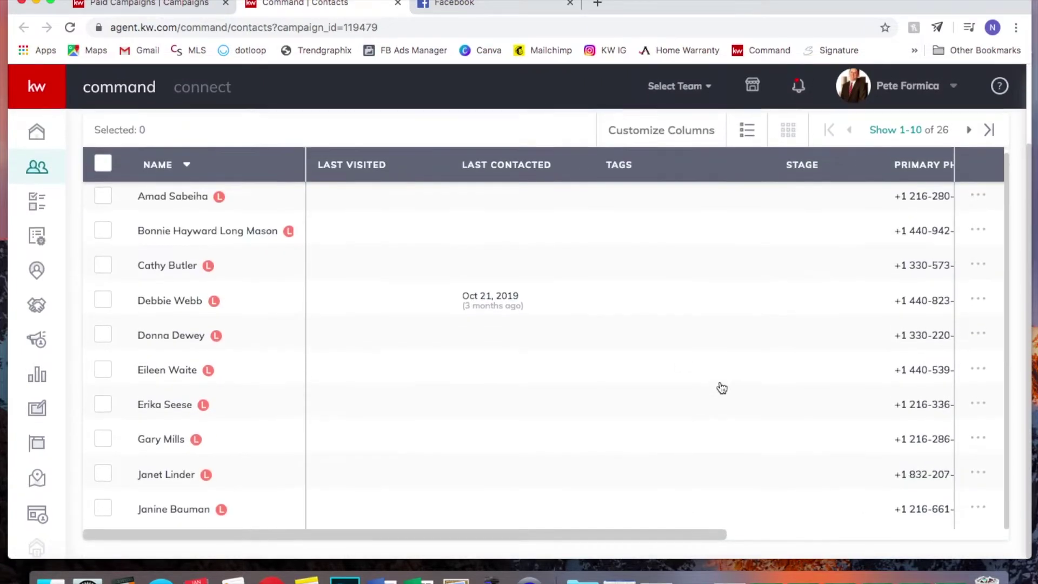
pyautogui.click(397, 2)
# In Facebook, go to the Keller Williams Greater Cleveland - Safe Harbor Team page's Publishing Tools.
pyautogui.click(296, 4)
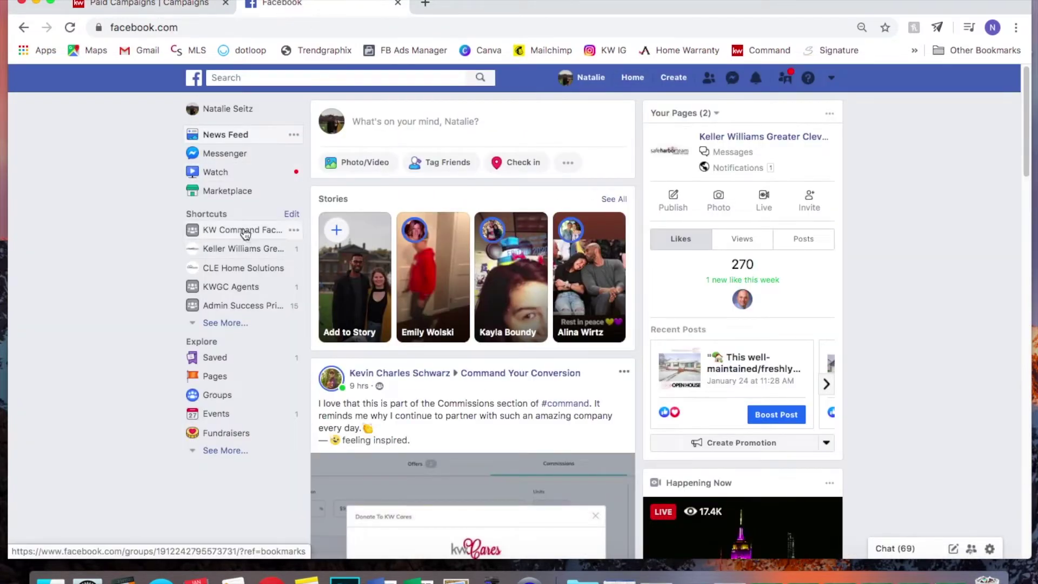
pyautogui.click(234, 248)
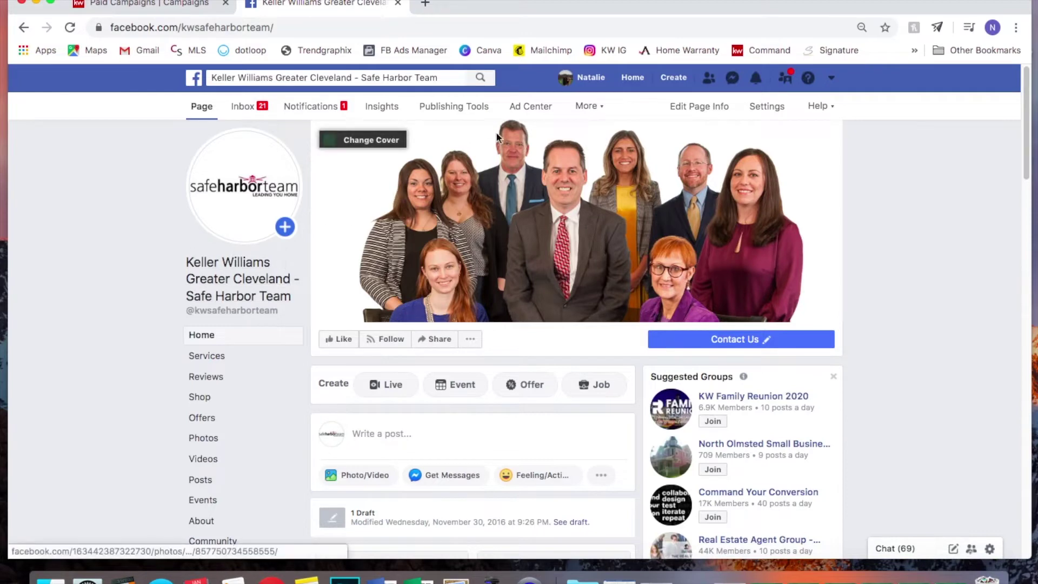
pyautogui.click(454, 110)
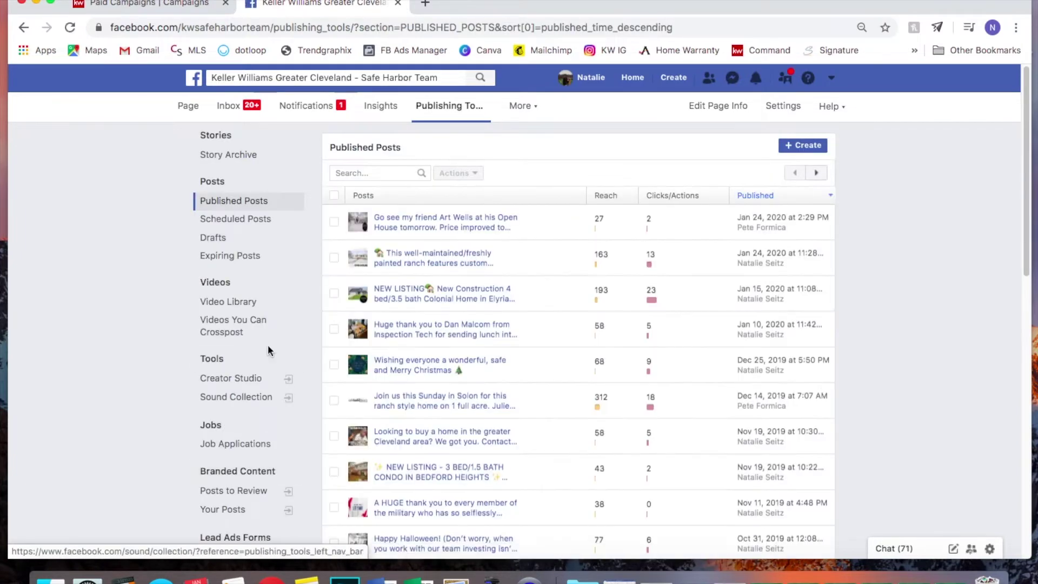
# Open the Lead Ads Forms Library showing the 1/25 OH form's 27 leads, then compare with KW Command's 26.
pyautogui.scroll(-3, 270, 337)
pyautogui.scroll(-1, 270, 336)
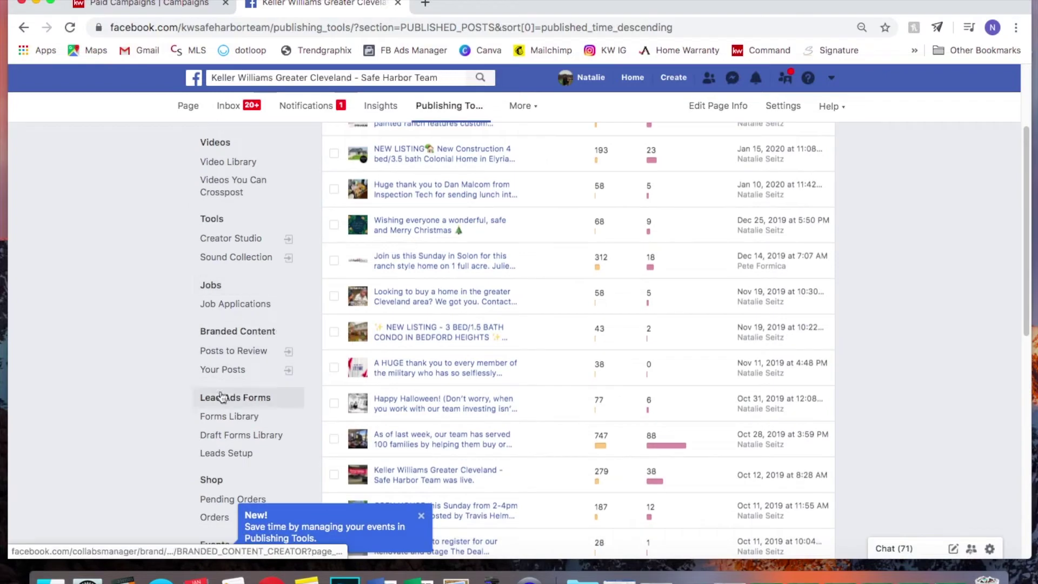
pyautogui.click(270, 402)
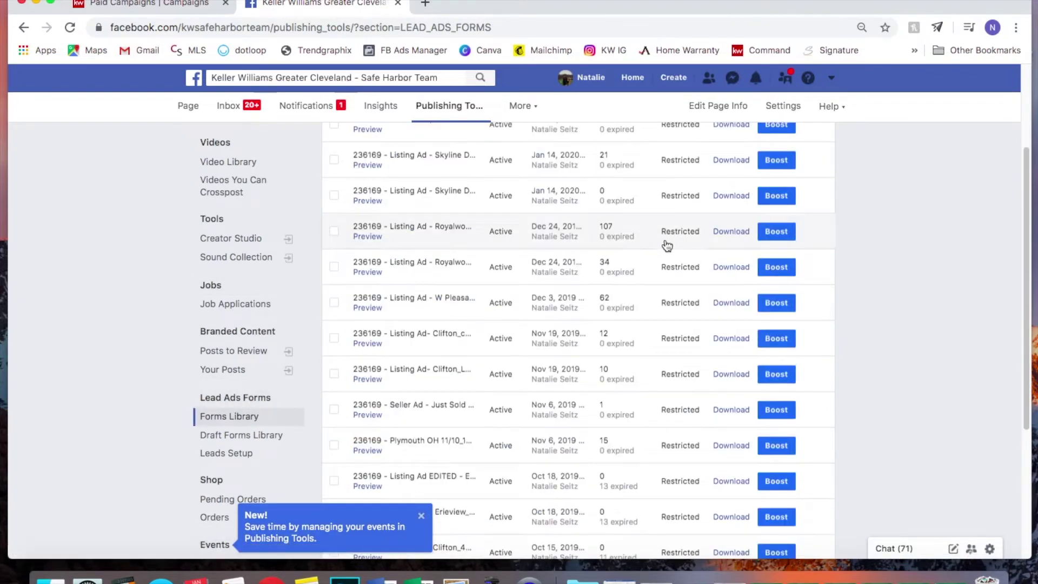
pyautogui.scroll(5, 664, 242)
pyautogui.scroll(-6, 666, 238)
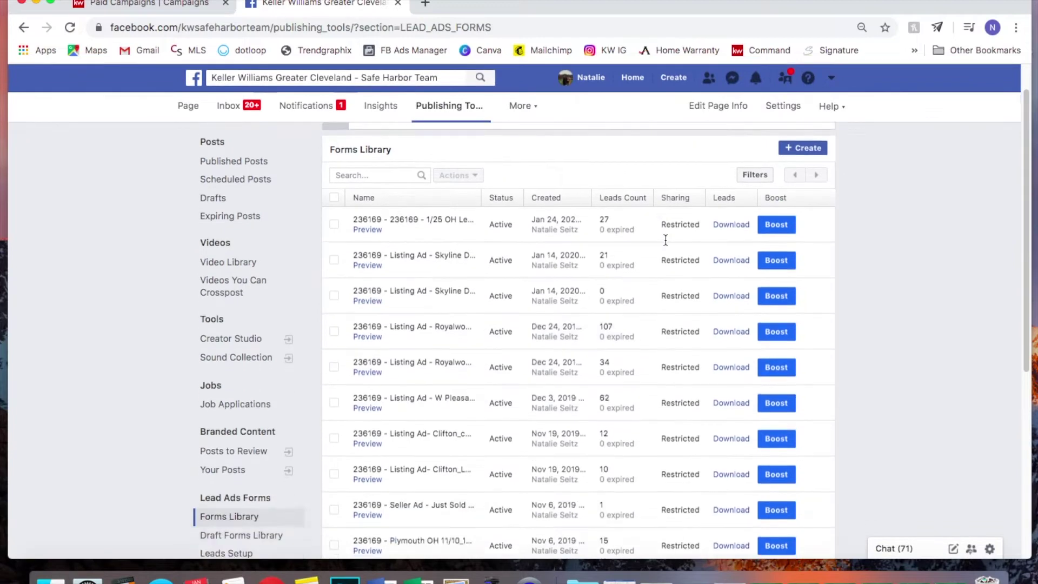
pyautogui.scroll(6, 666, 239)
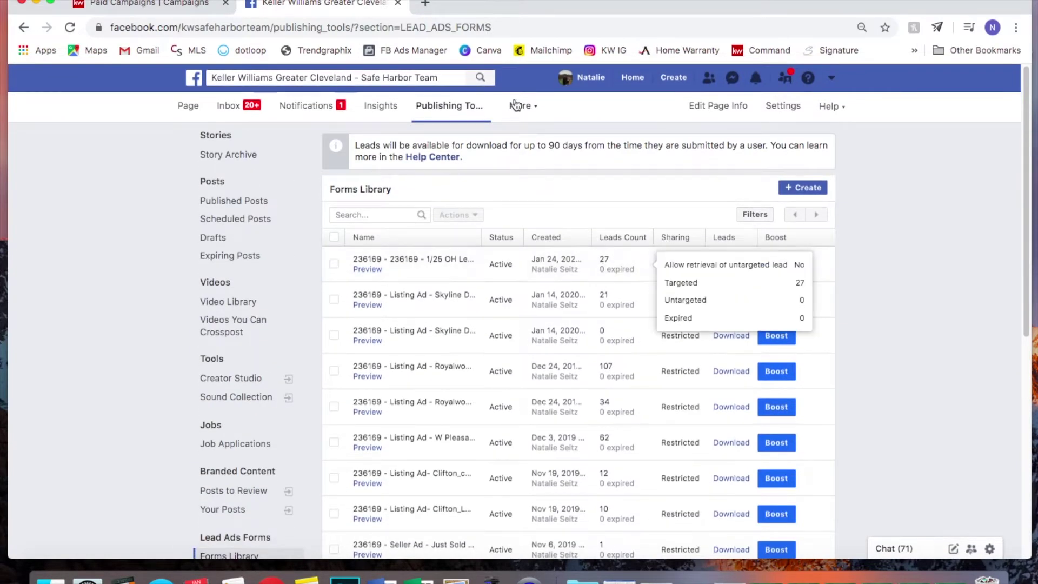
pyautogui.click(167, 5)
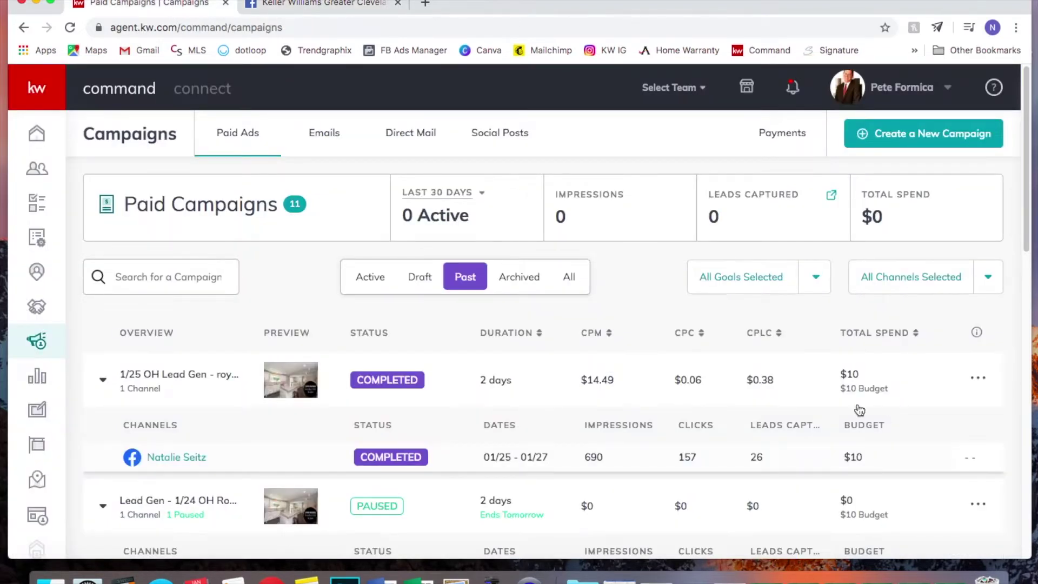
# Download the 1/25 OH Lead Gen - royalwood form's 27 lifetime leads as CSV and open the file.
pyautogui.click(338, 6)
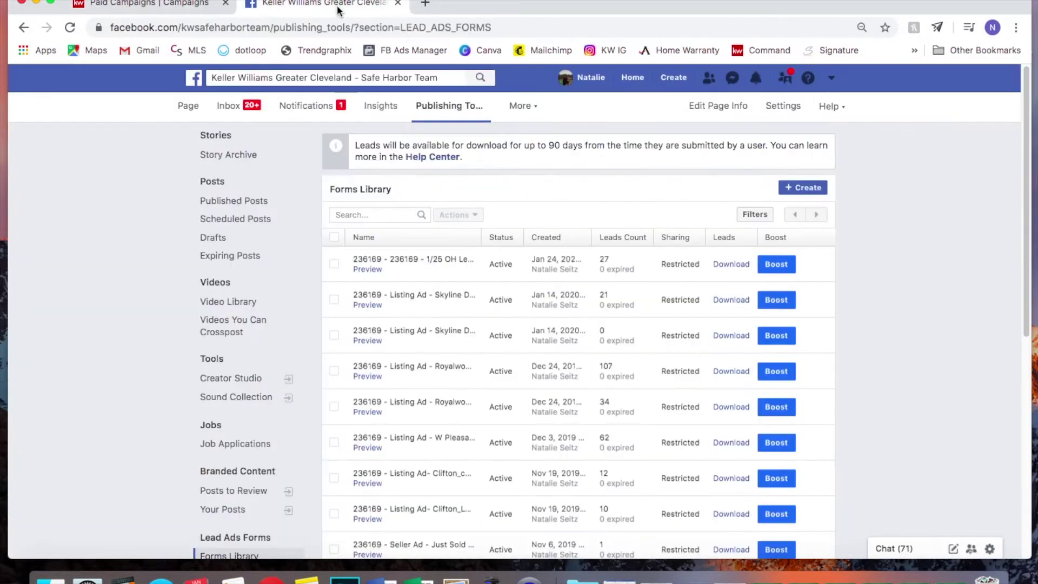
pyautogui.click(731, 265)
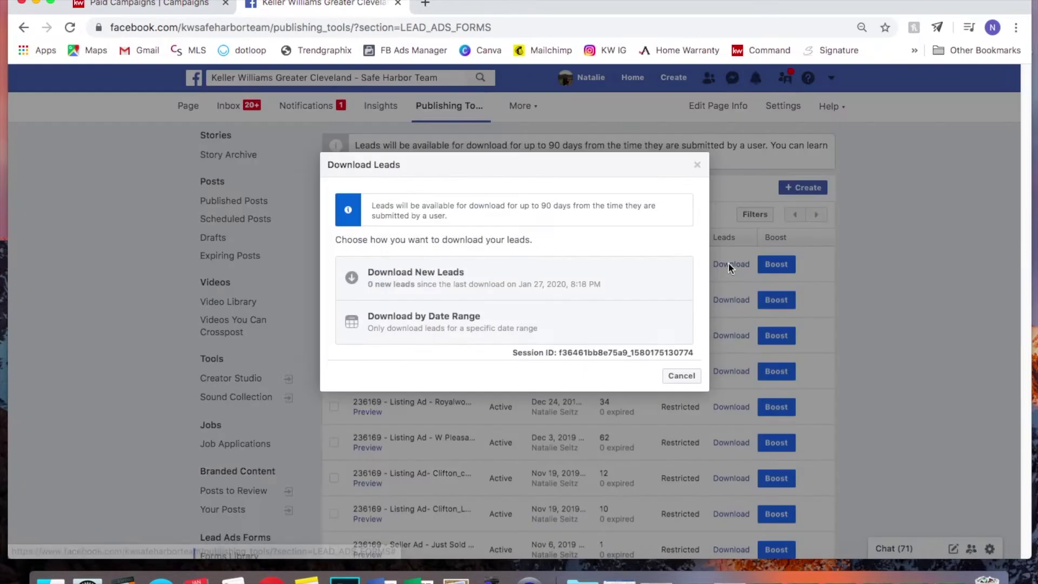
pyautogui.click(439, 323)
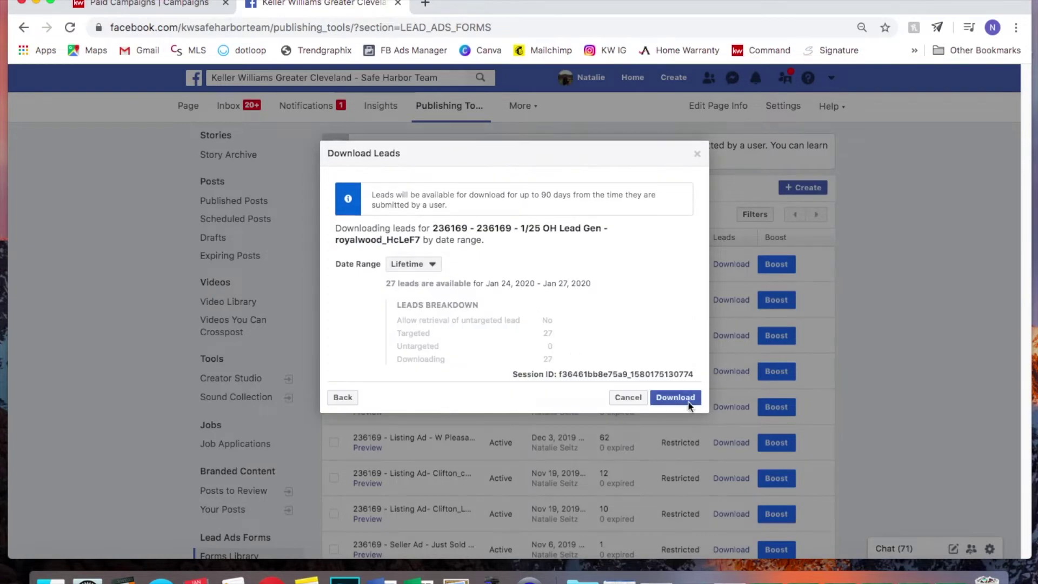
pyautogui.click(687, 402)
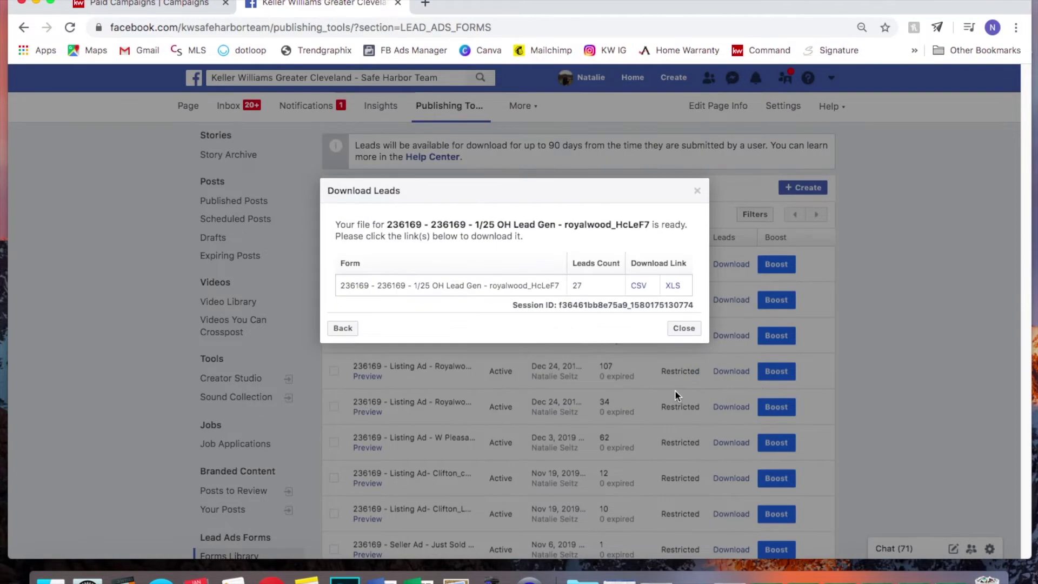
pyautogui.click(638, 286)
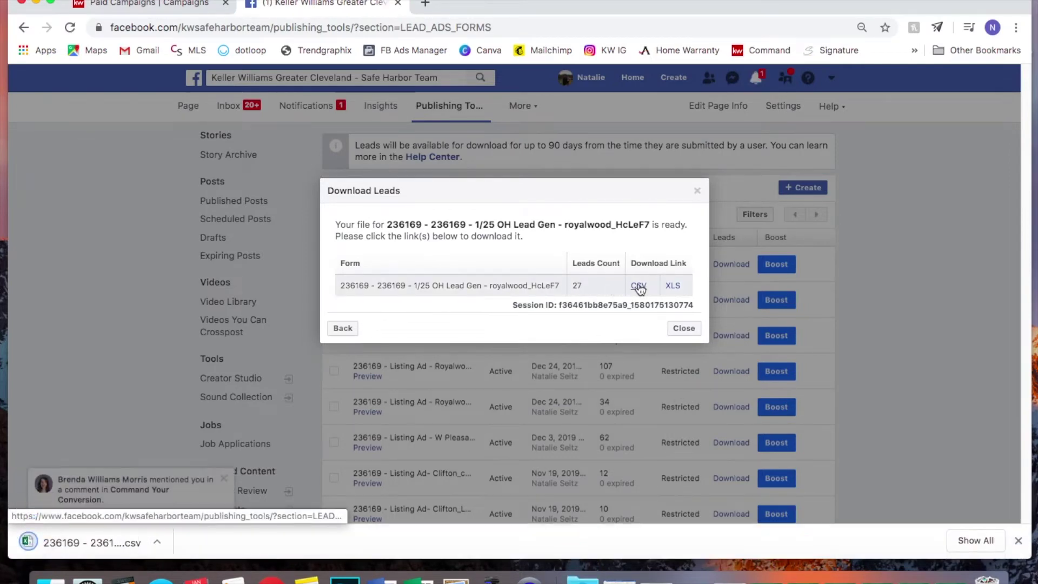
pyautogui.click(78, 543)
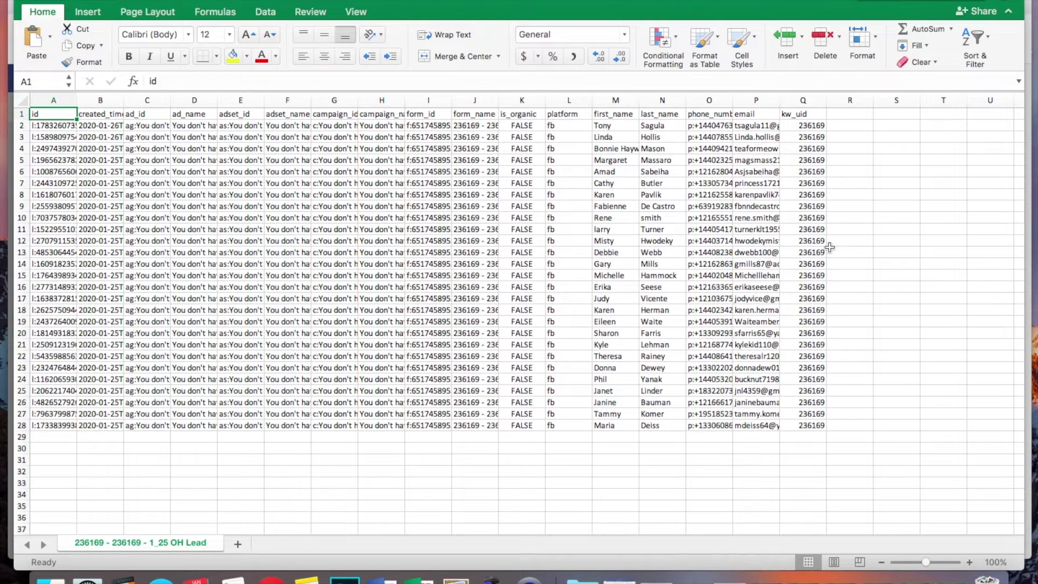
# Widen column O (phone_number) so the full phone numbers are visible.
pyautogui.moveTo(733, 100); pyautogui.dragTo(849, 88)
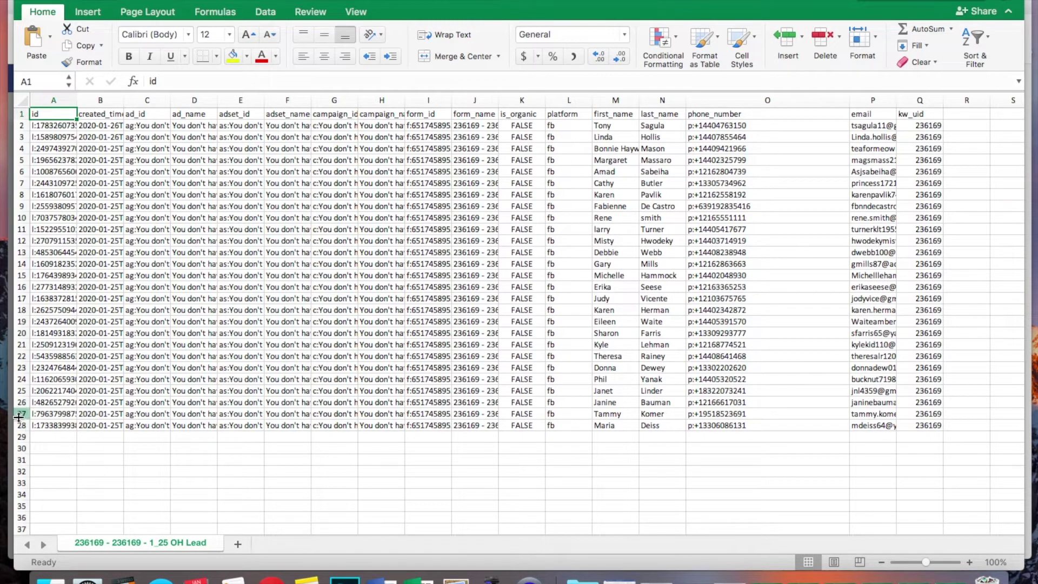
pyautogui.scroll(2, 61, 390)
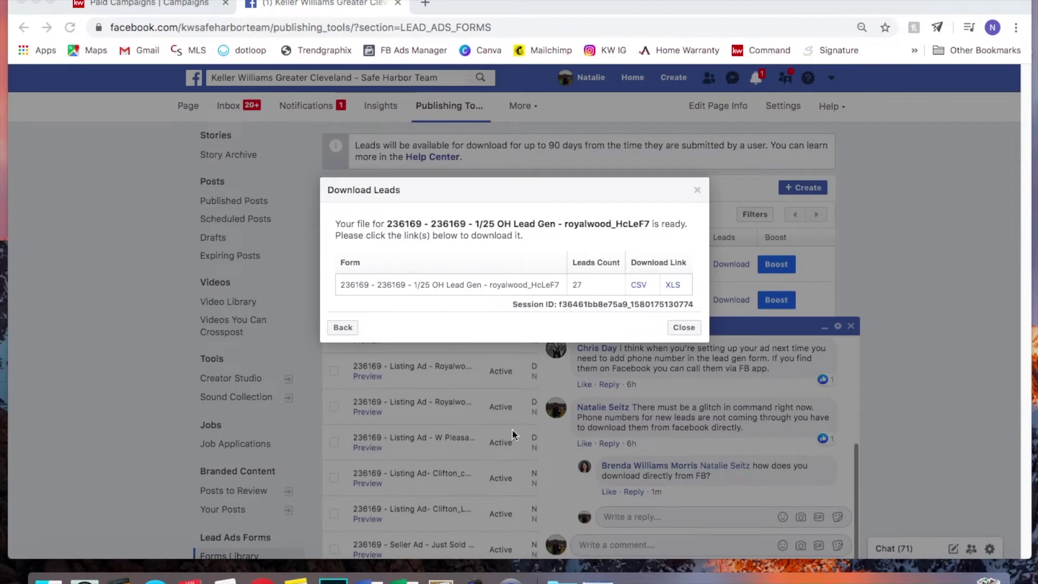
pyautogui.click(685, 327)
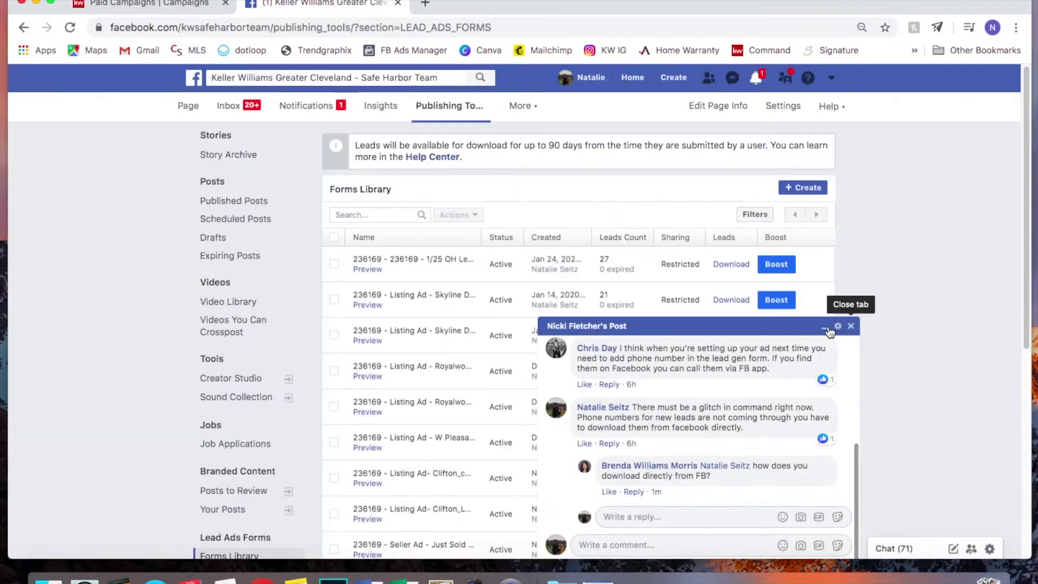
pyautogui.click(824, 326)
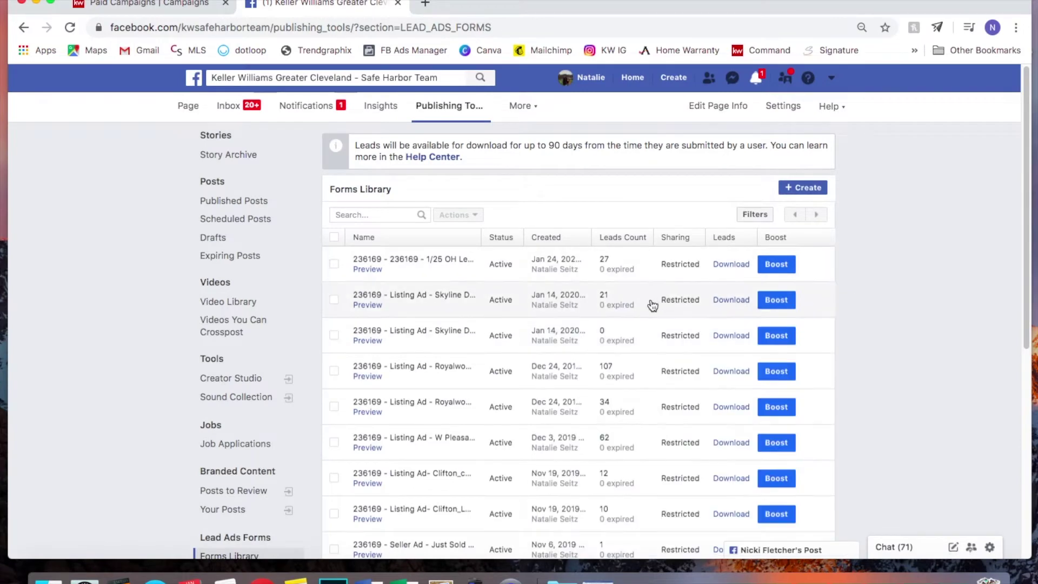
pyautogui.click(144, 7)
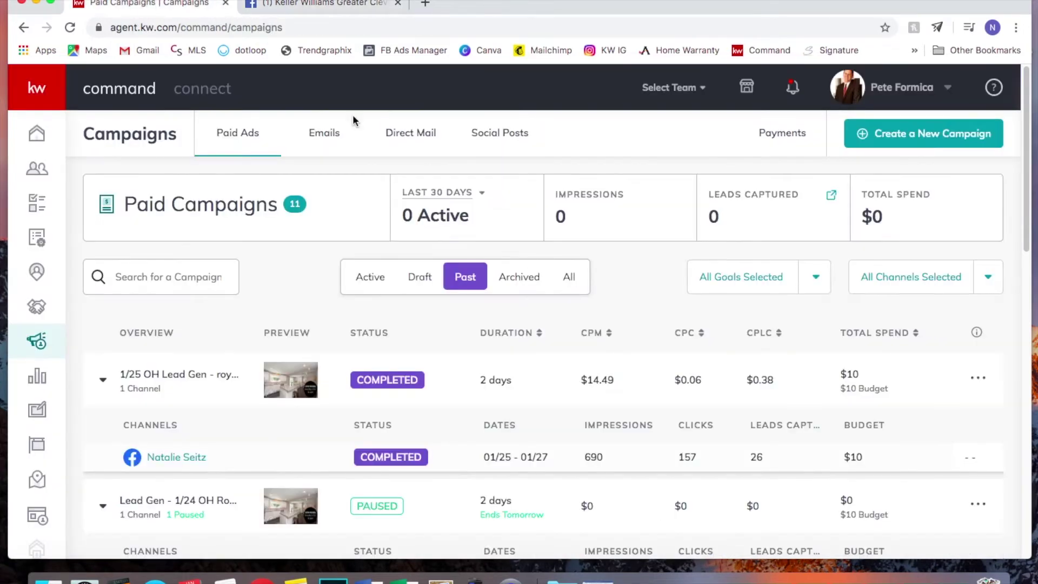
pyautogui.scroll(-3, 644, 346)
pyautogui.scroll(-5, 644, 346)
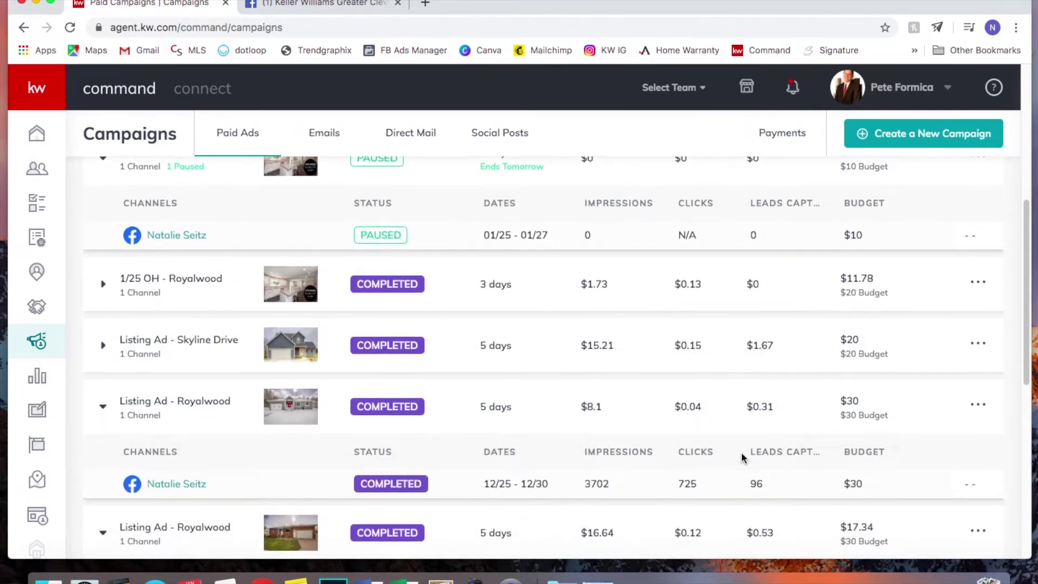
pyautogui.scroll(-1, 741, 457)
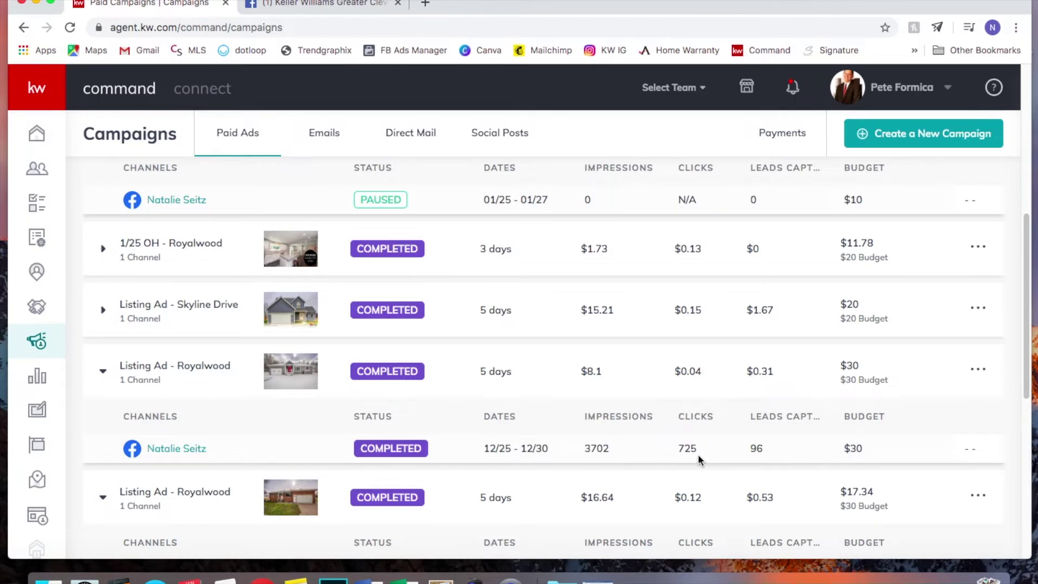
pyautogui.scroll(-2, 699, 457)
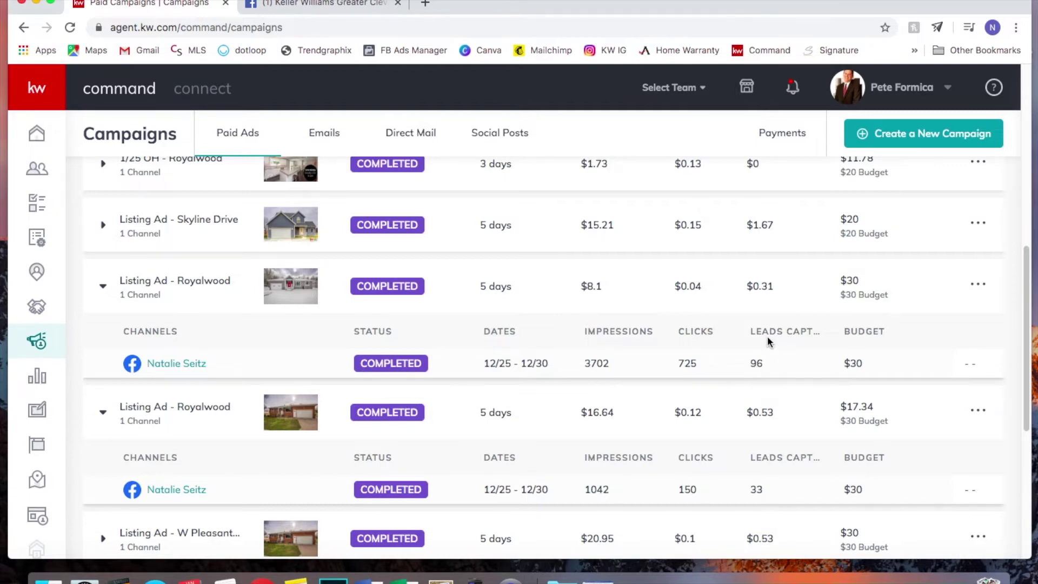
# Download the Royalwood listing ad form's 107 lifetime leads as CSV and open the file.
pyautogui.click(364, 3)
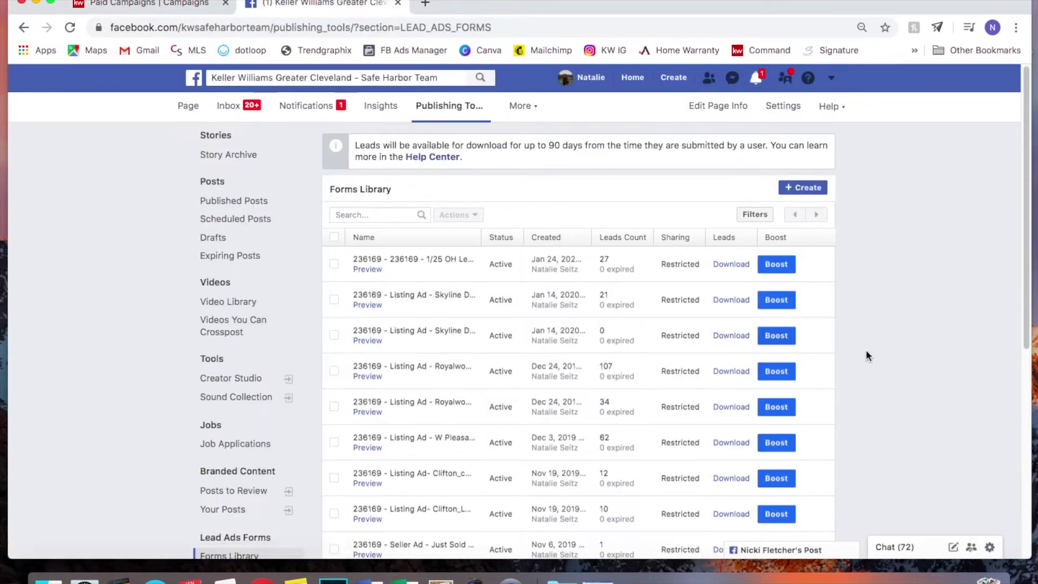
pyautogui.click(739, 372)
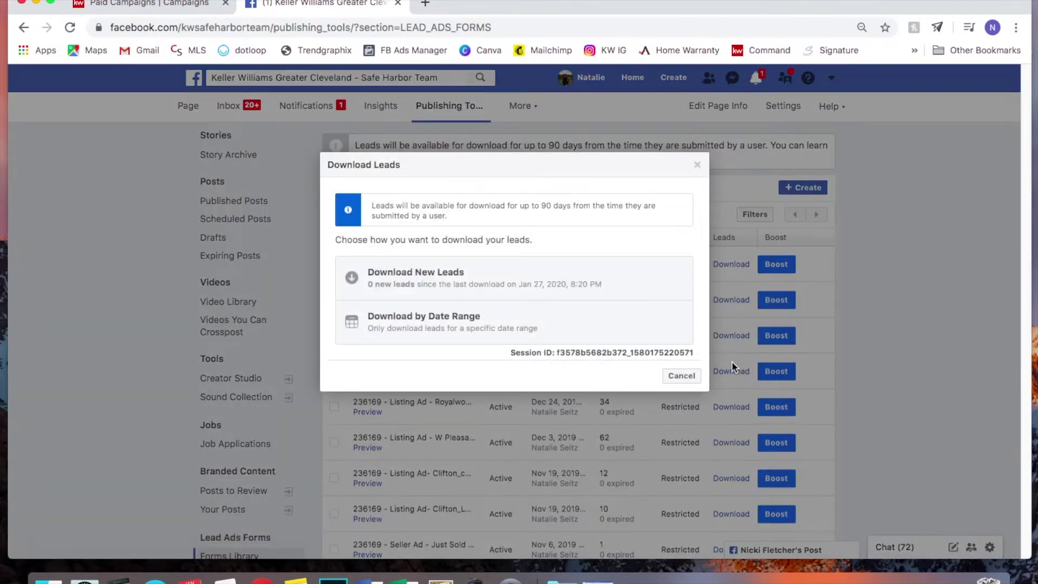
pyautogui.click(581, 326)
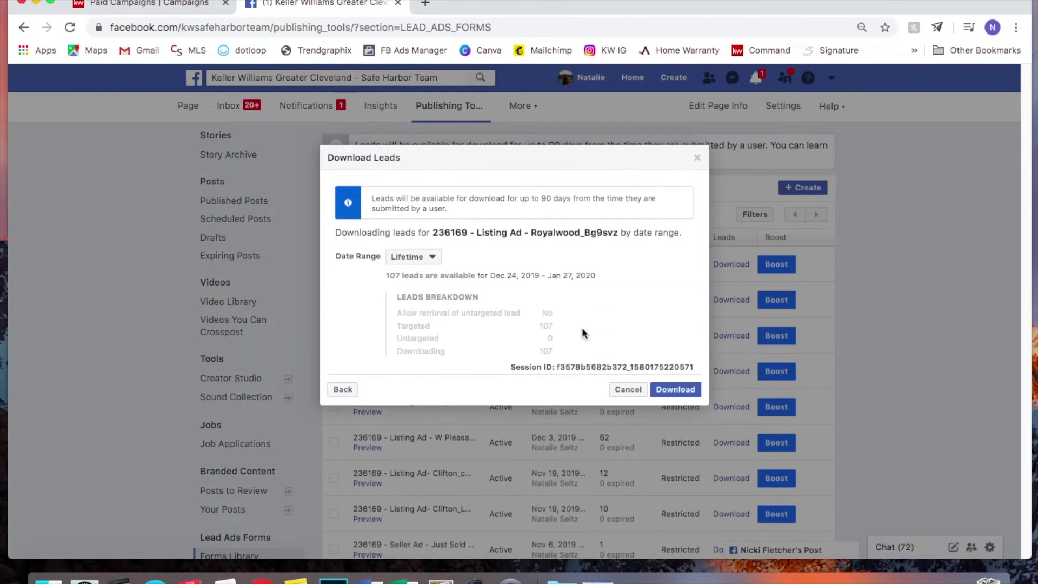
pyautogui.click(682, 389)
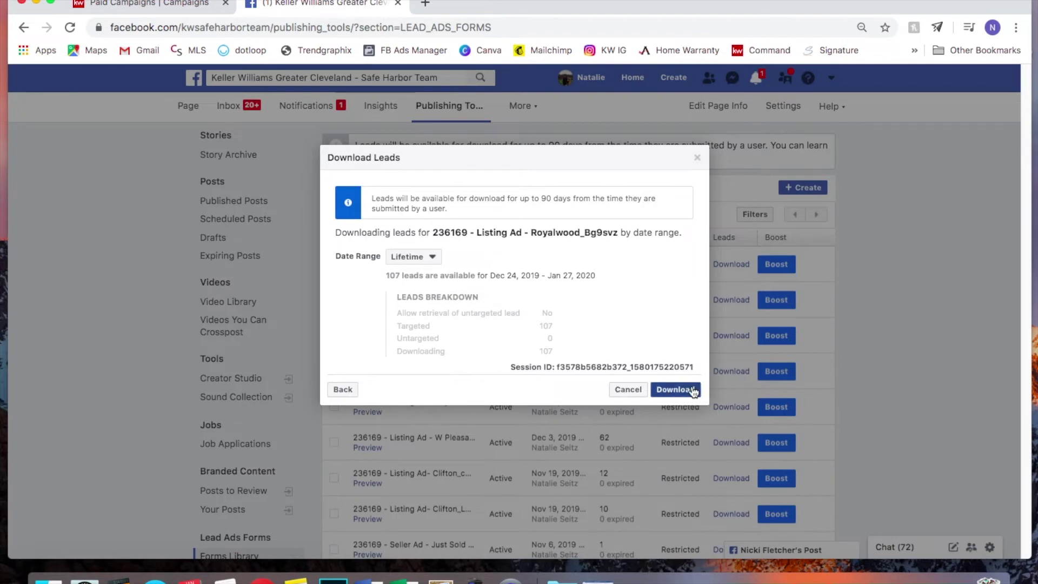
pyautogui.click(624, 285)
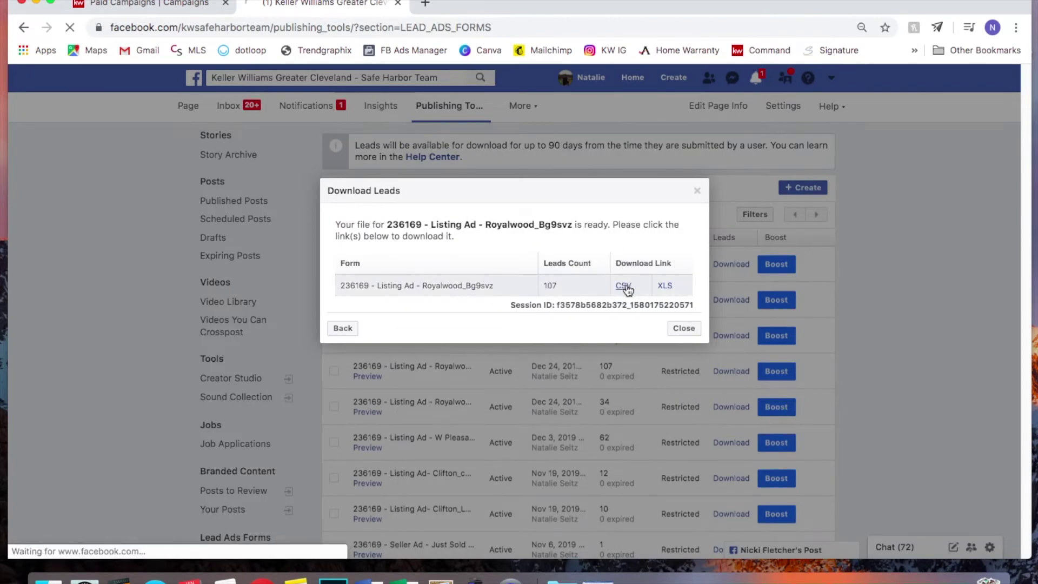
pyautogui.click(83, 543)
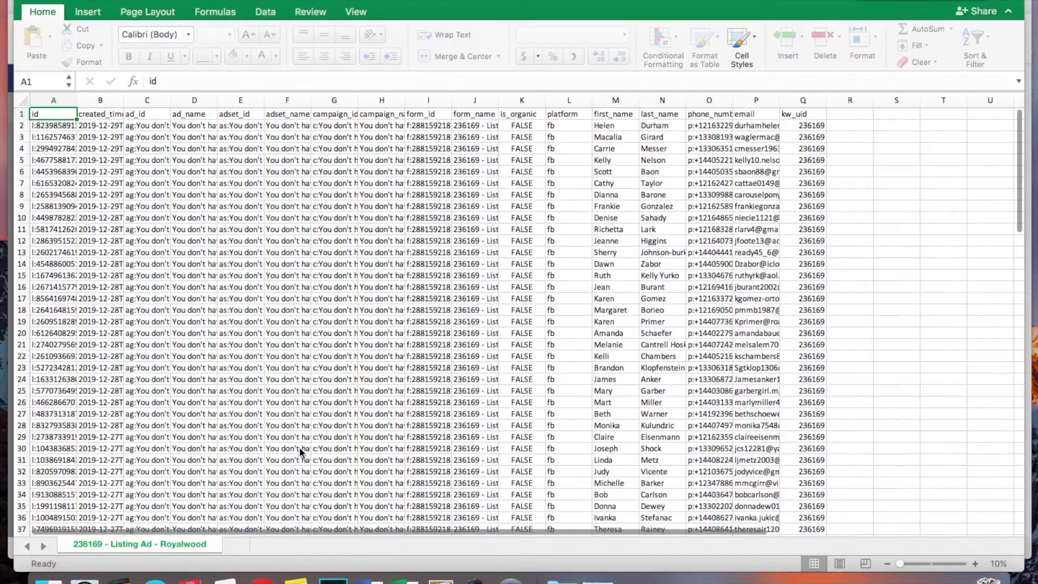
# Confirm the sheet's leads run from row 2 to 108, then return to KW Command's Paid Campaigns list.
pyautogui.scroll(-20, 548, 232)
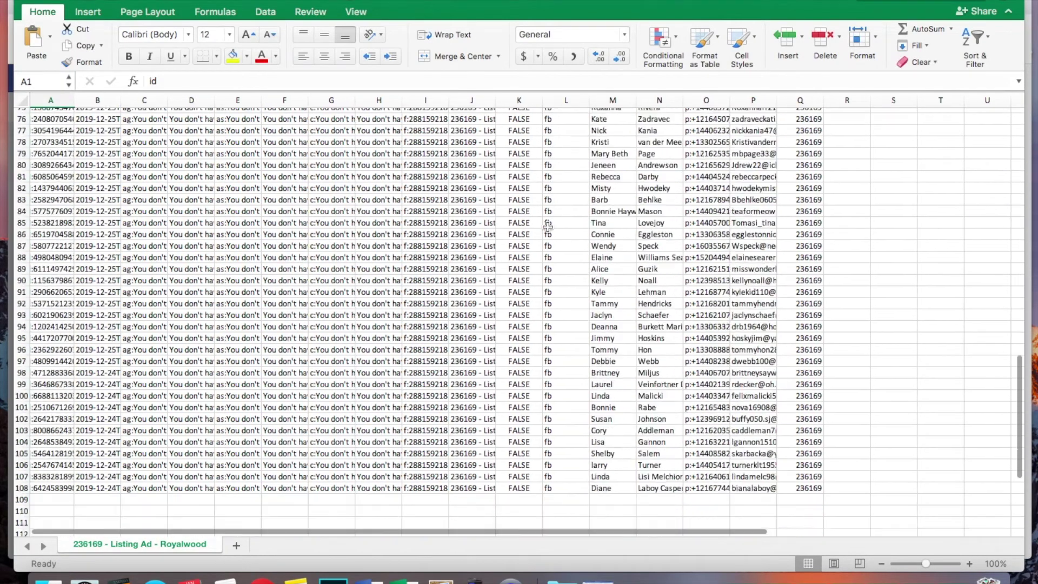
pyautogui.scroll(15, 547, 227)
pyautogui.scroll(13, 547, 227)
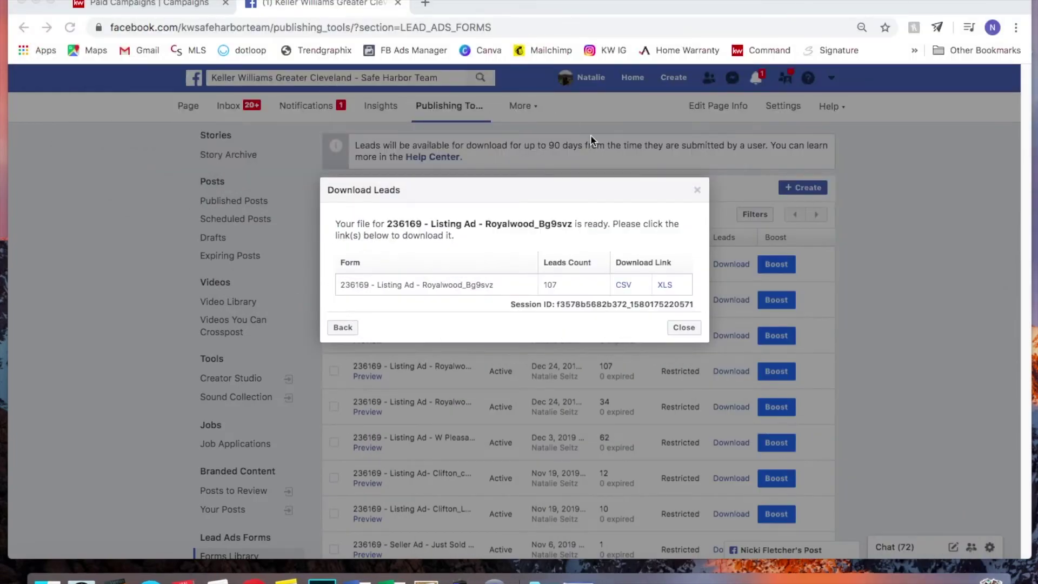
pyautogui.click(143, 4)
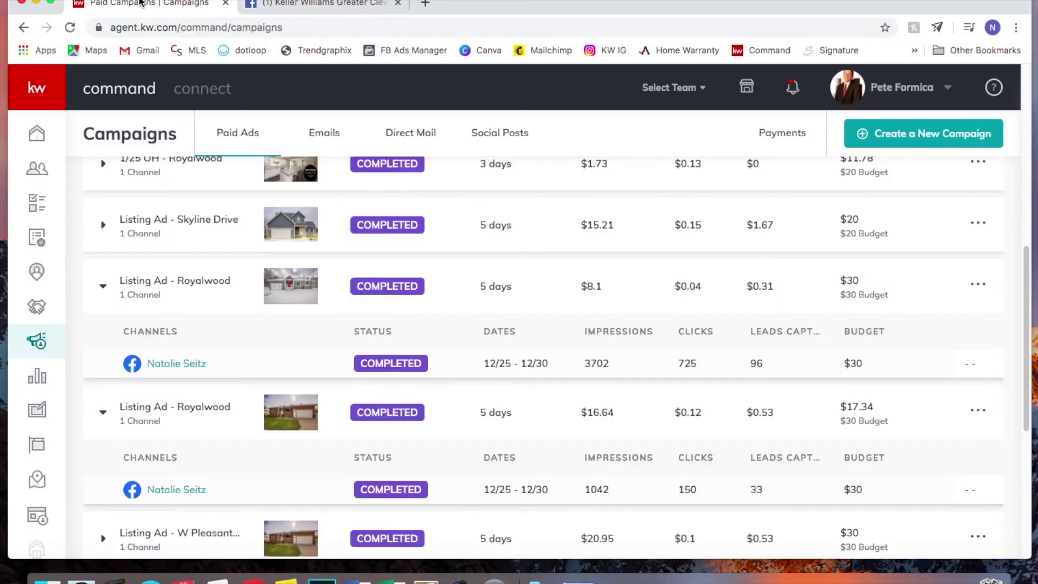
pyautogui.scroll(7, 433, 301)
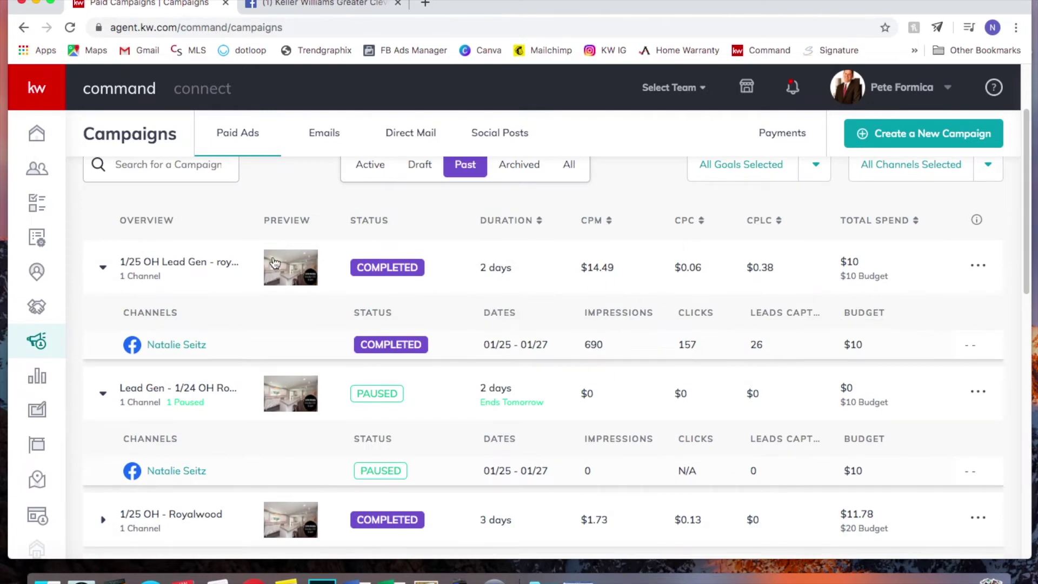
pyautogui.scroll(-5, 275, 260)
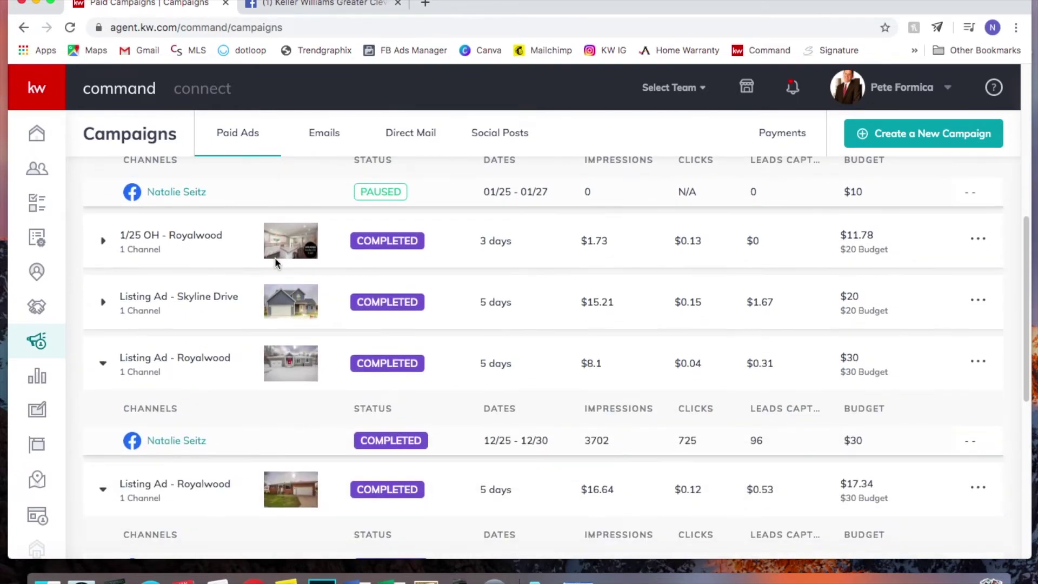
pyautogui.click(192, 441)
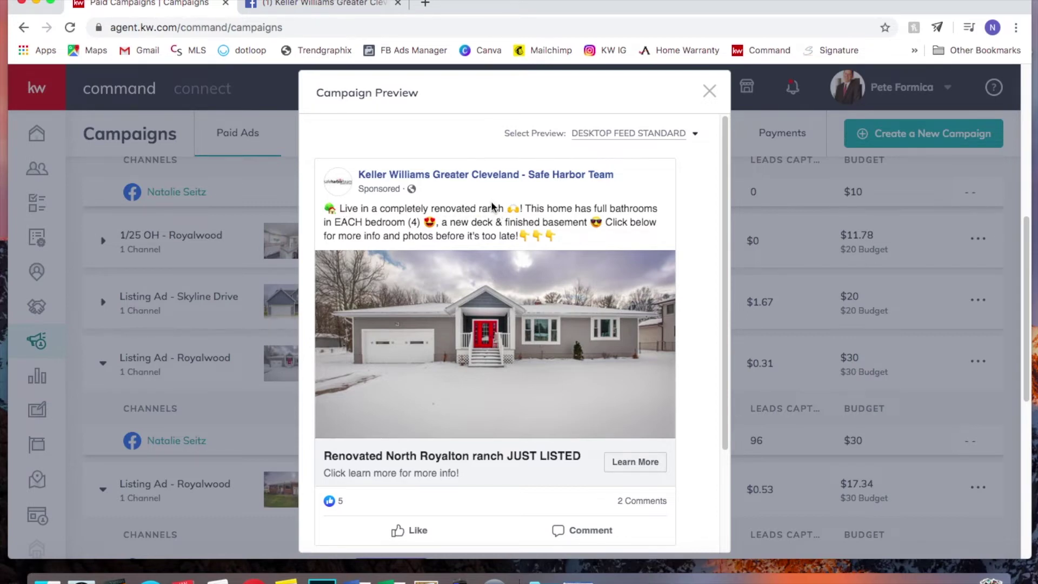
pyautogui.click(709, 92)
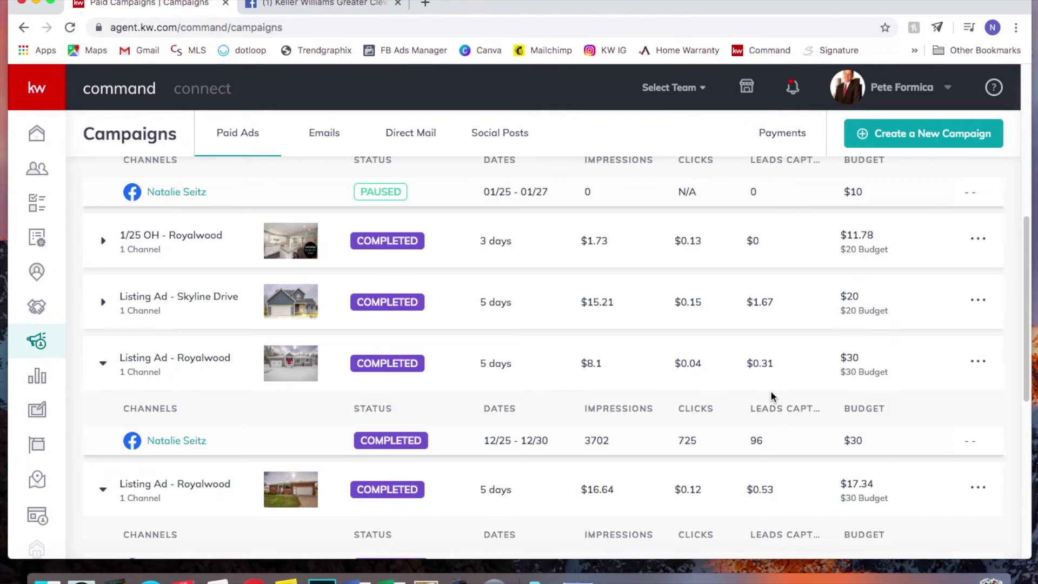
pyautogui.scroll(6, 770, 396)
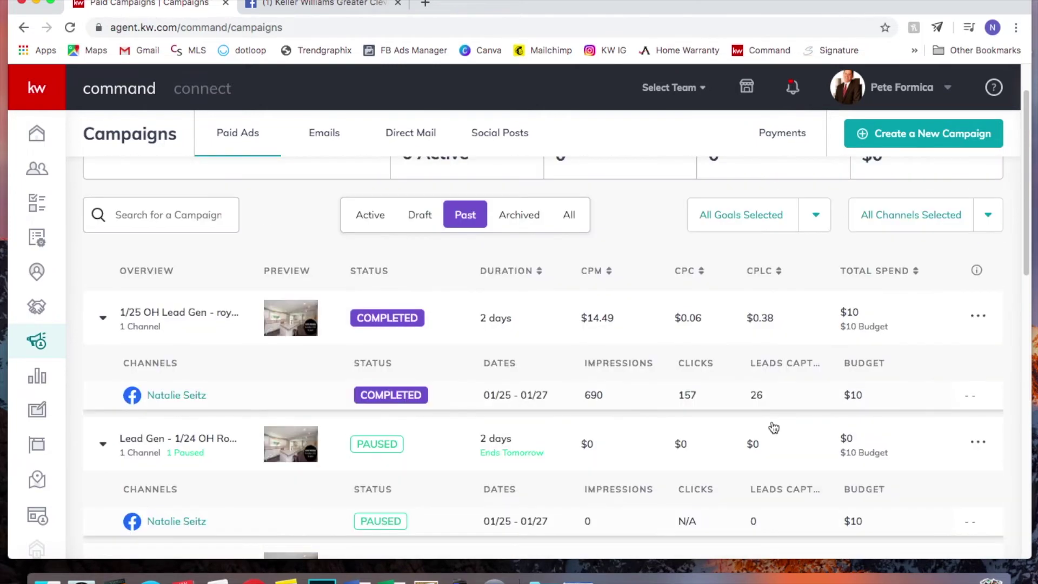
pyautogui.click(152, 397)
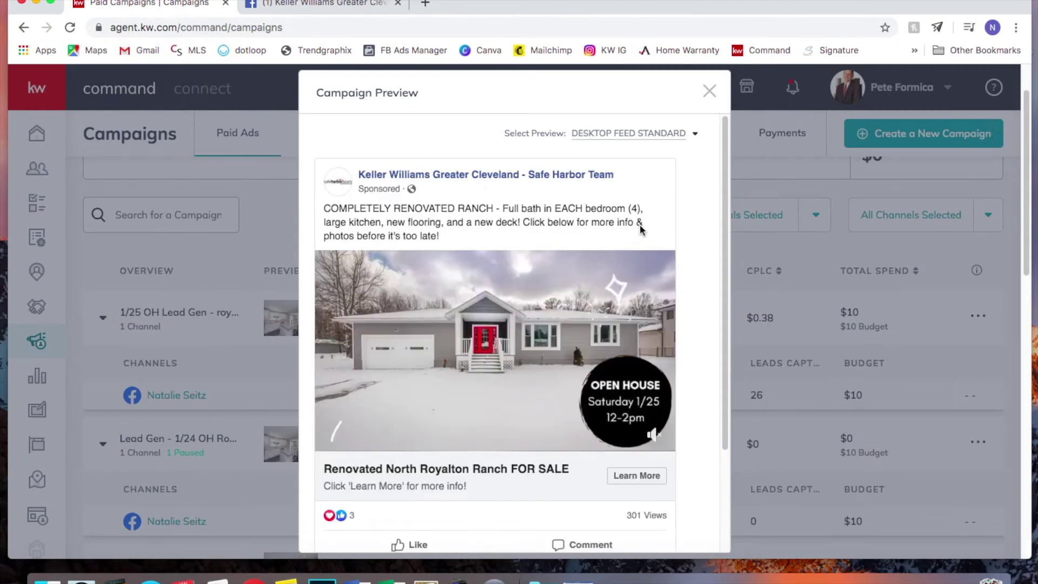
pyautogui.scroll(-1, 396, 221)
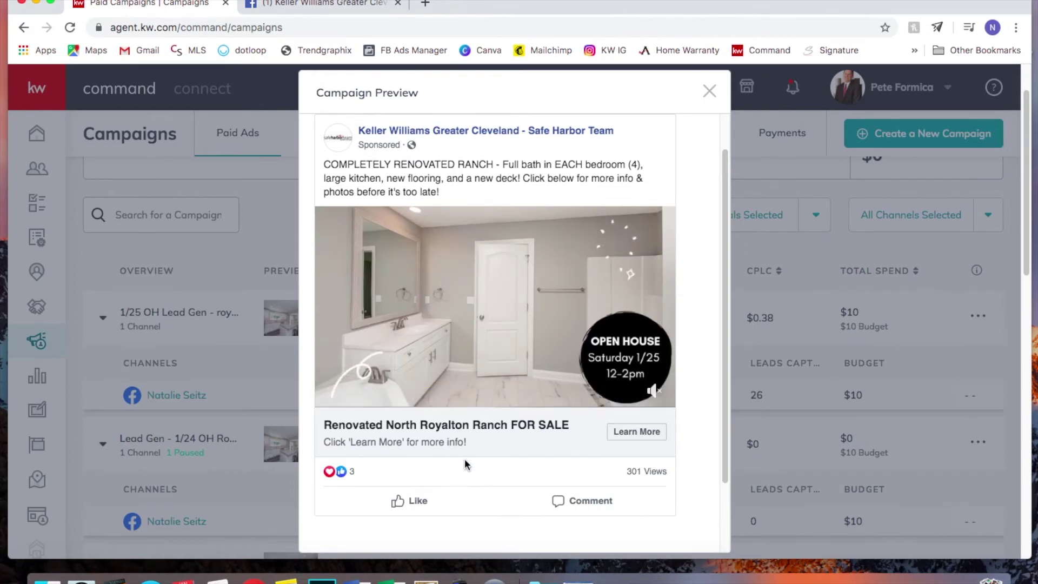
pyautogui.click(710, 92)
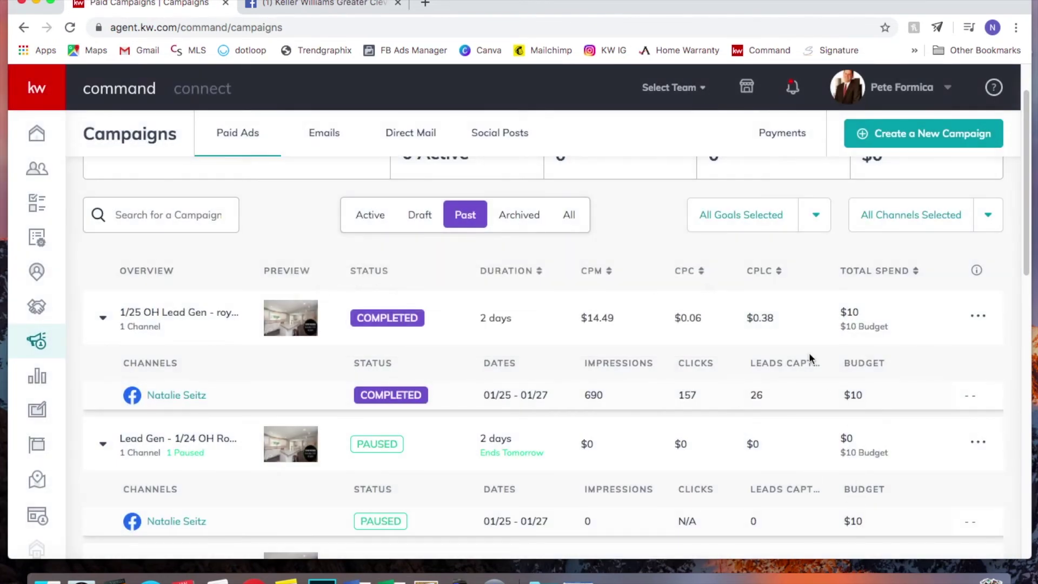